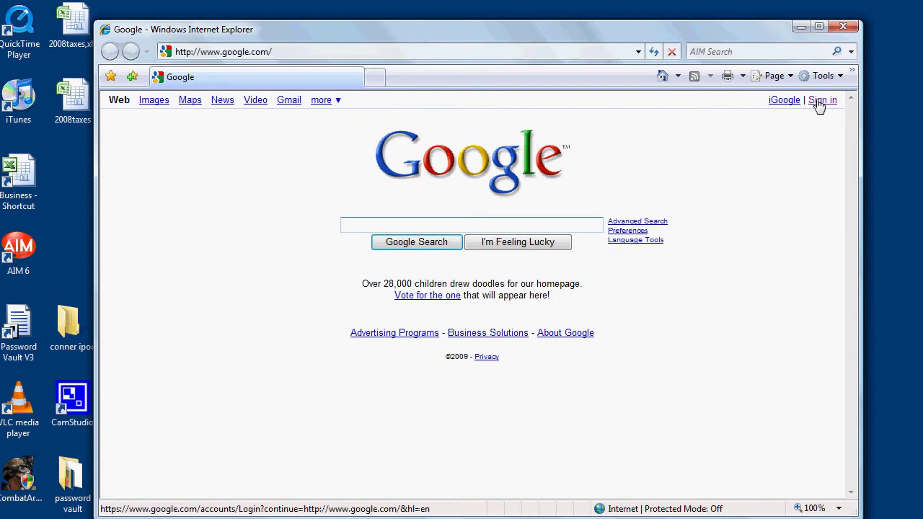
Step: Open the Google Accounts sign-in page from the Sign in link on Google's homepage
left_click(818, 105)
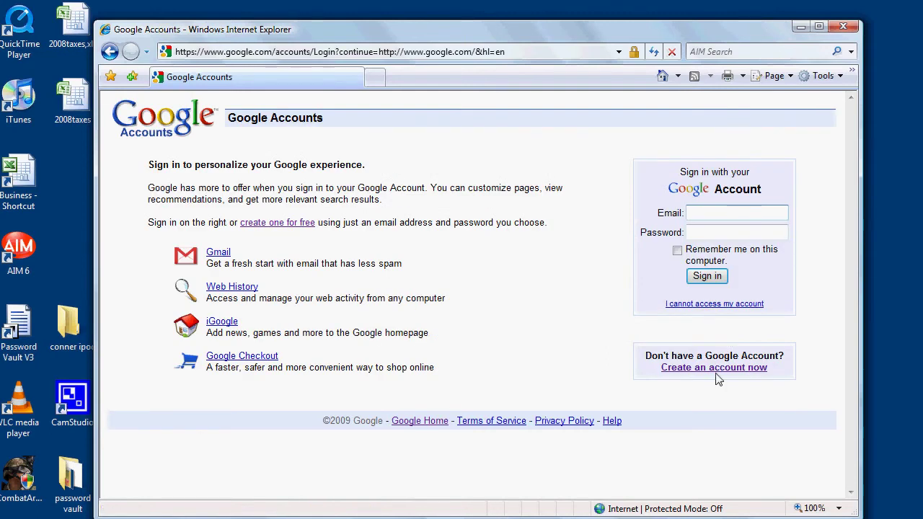
Step: Start a new Google account, entering the account email address and a short placeholder password
left_click(719, 369)
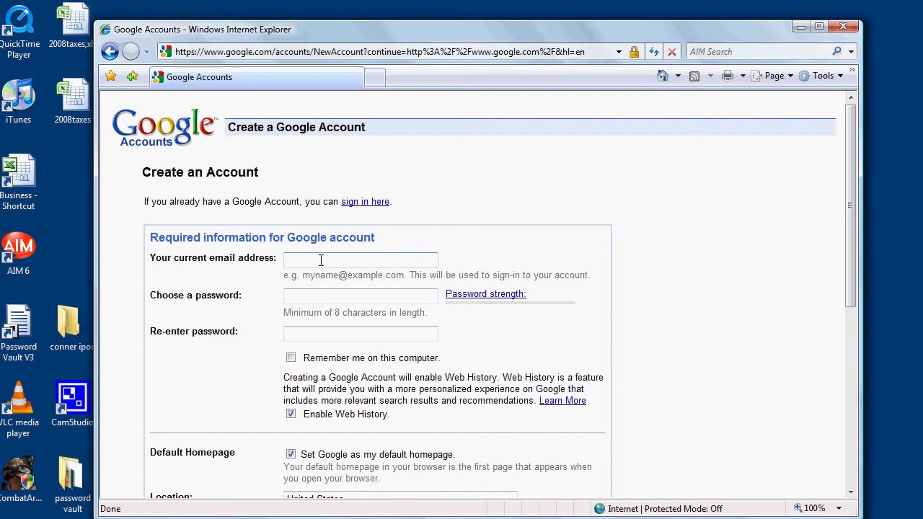
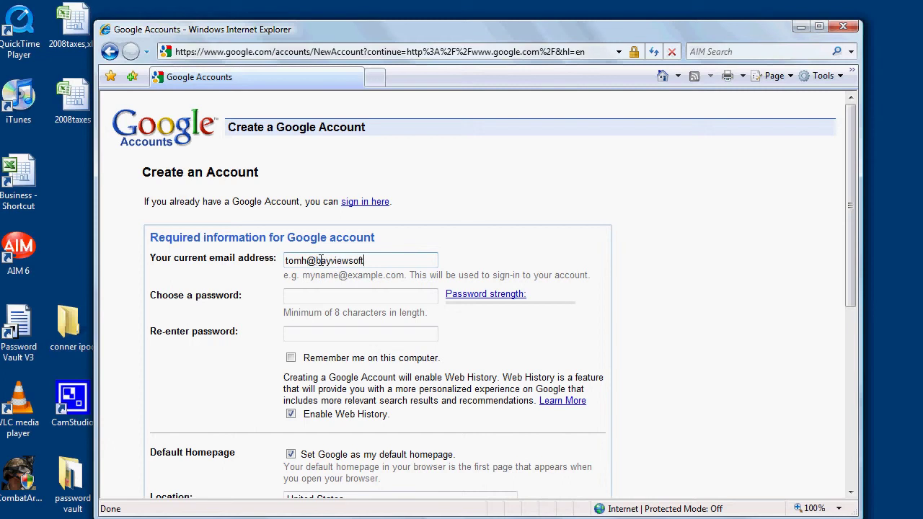
key("Tab")
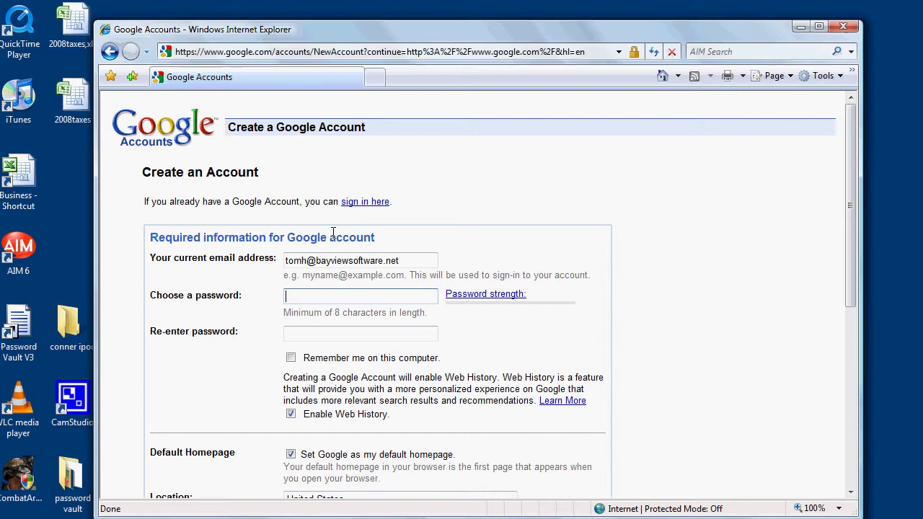
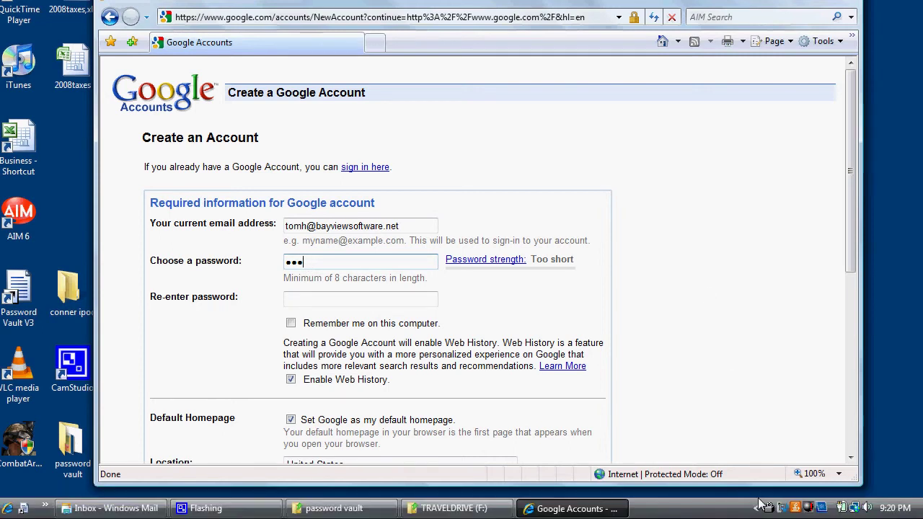
Step: Add the Google signup page via the tray icon's Add Website so its login fields are captured
right_click(769, 509)
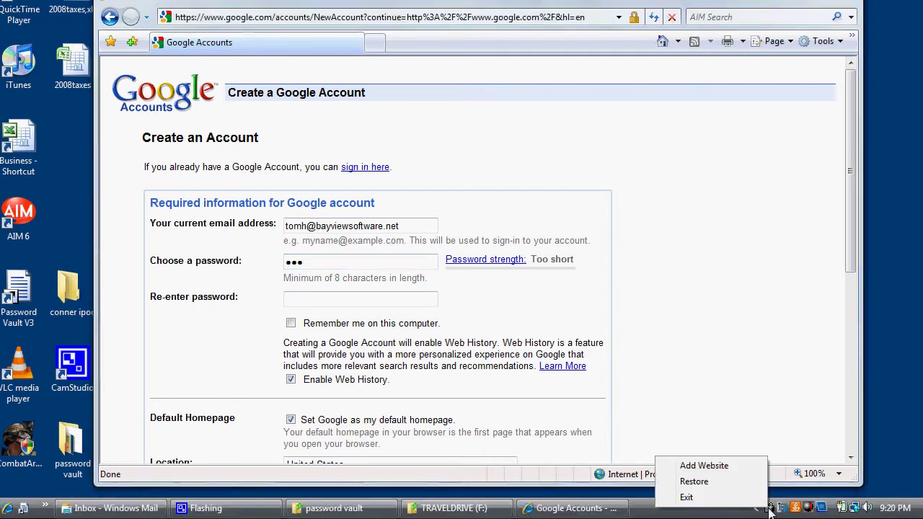
left_click(740, 473)
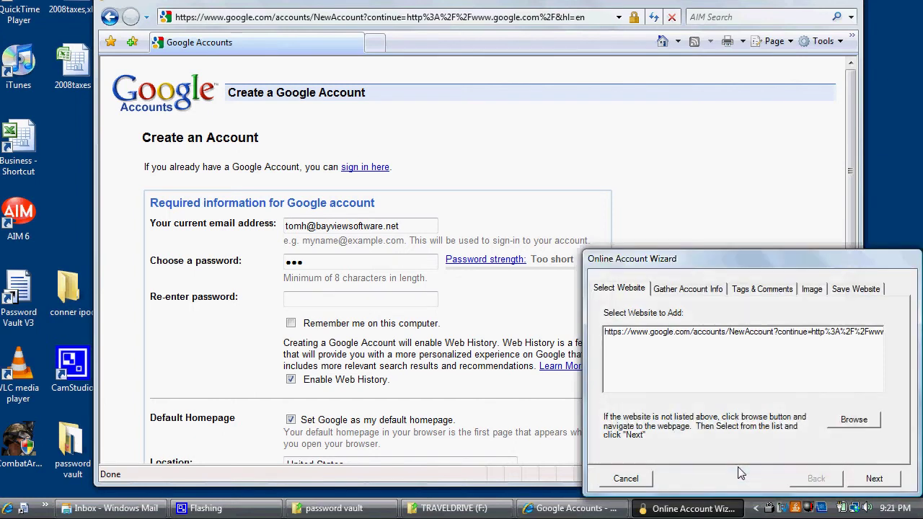
left_click(678, 333)
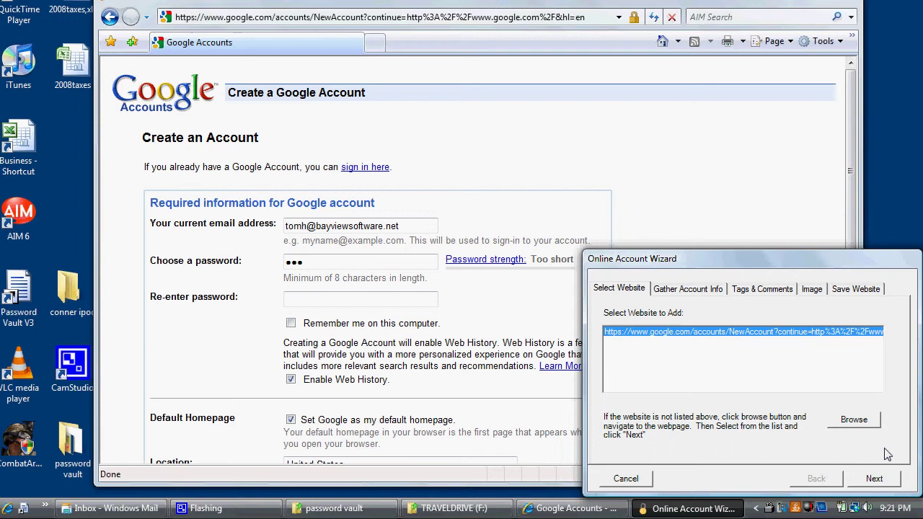
left_click(874, 478)
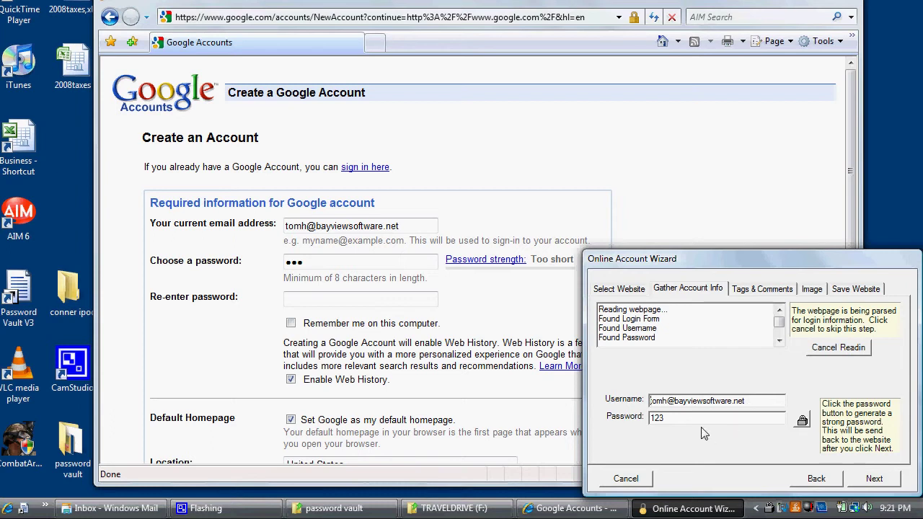
Step: Generate an 8-character random password and use it in place of the short placeholder
left_click(803, 422)
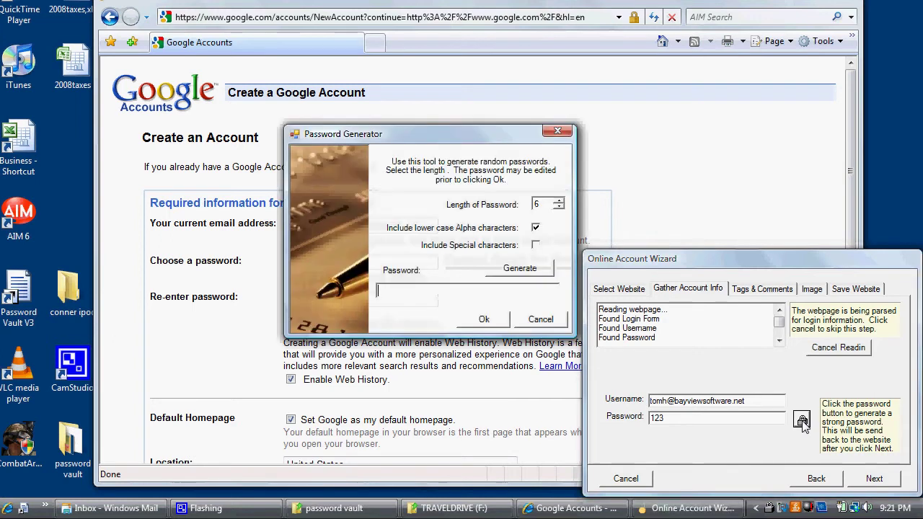
left_click(558, 201)
left_click(559, 201)
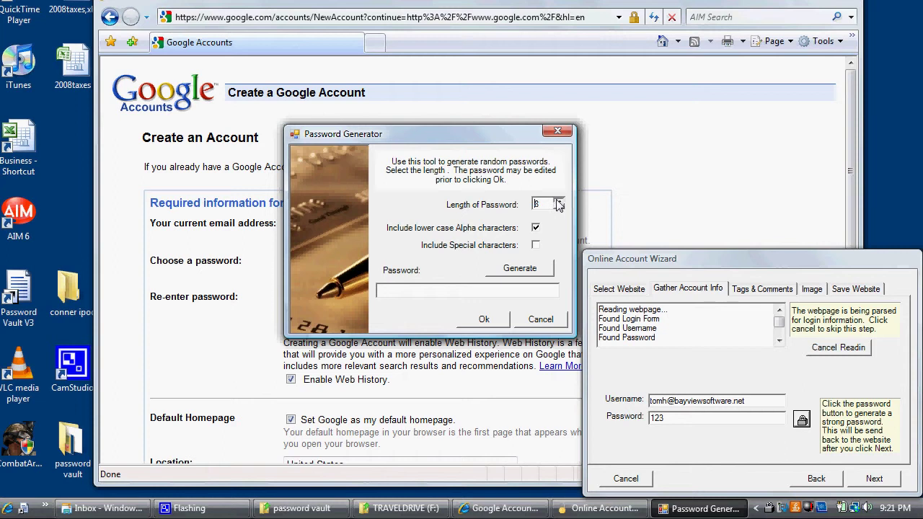
left_click(536, 274)
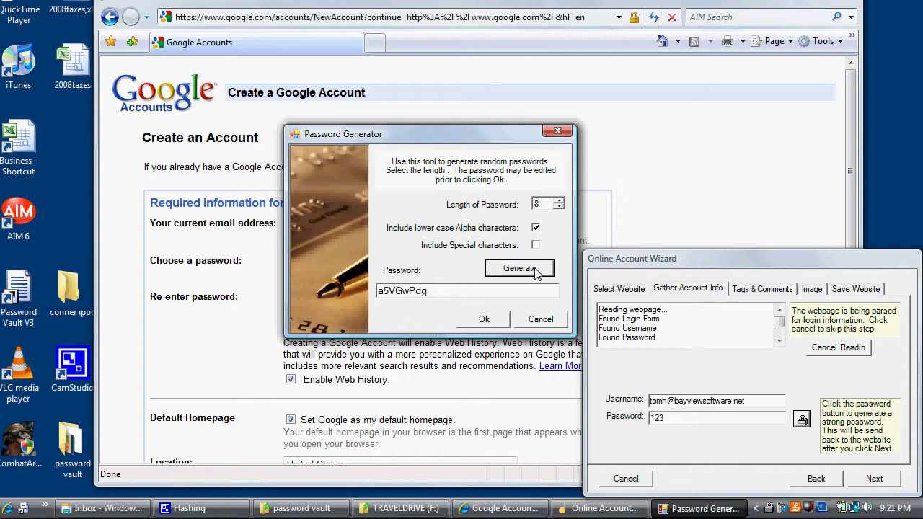
double_click(442, 292)
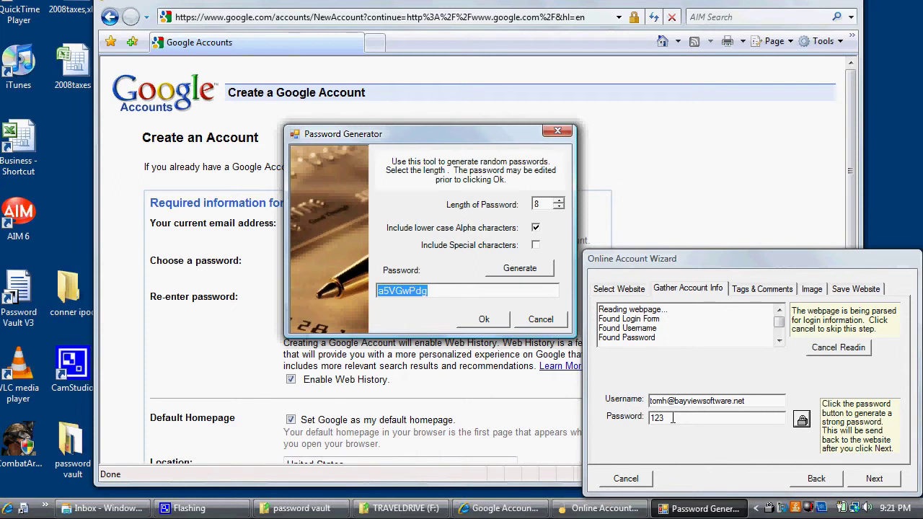
left_click(486, 324)
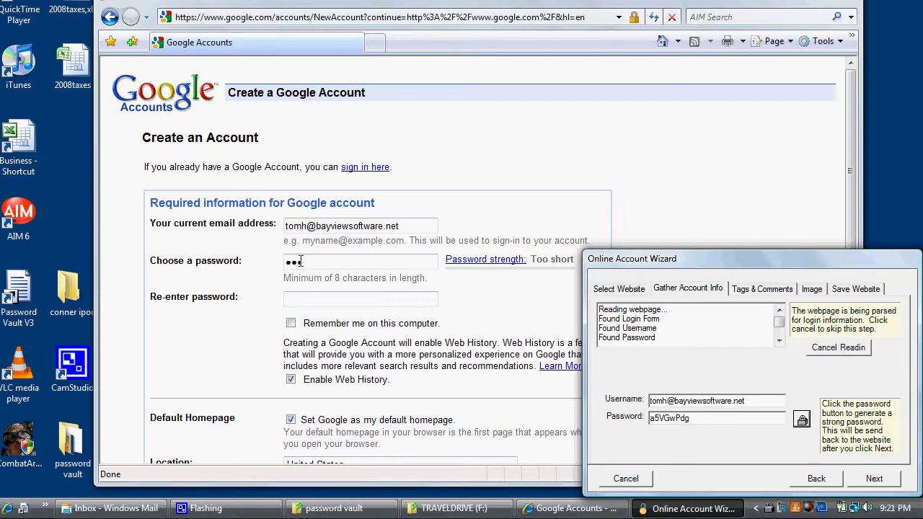
double_click(328, 261)
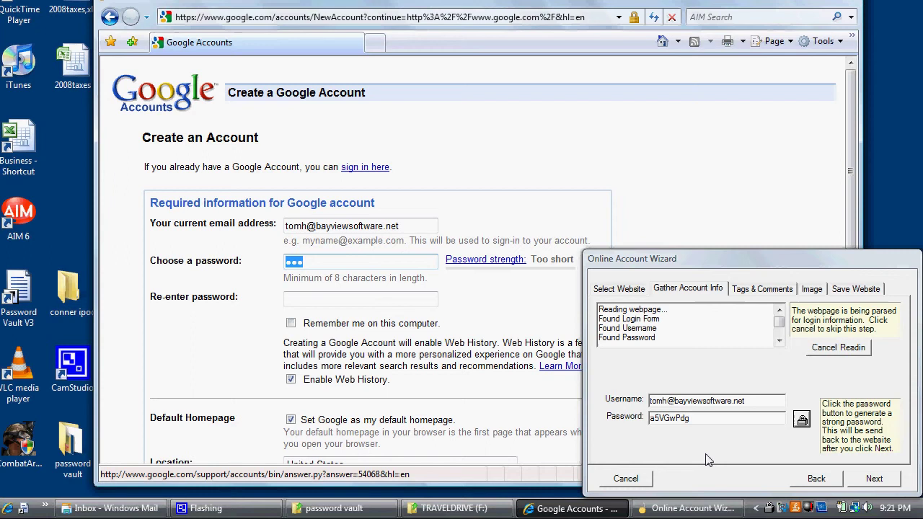
Step: Send the generated password into the Google form's password field and select it there
left_click(875, 479)
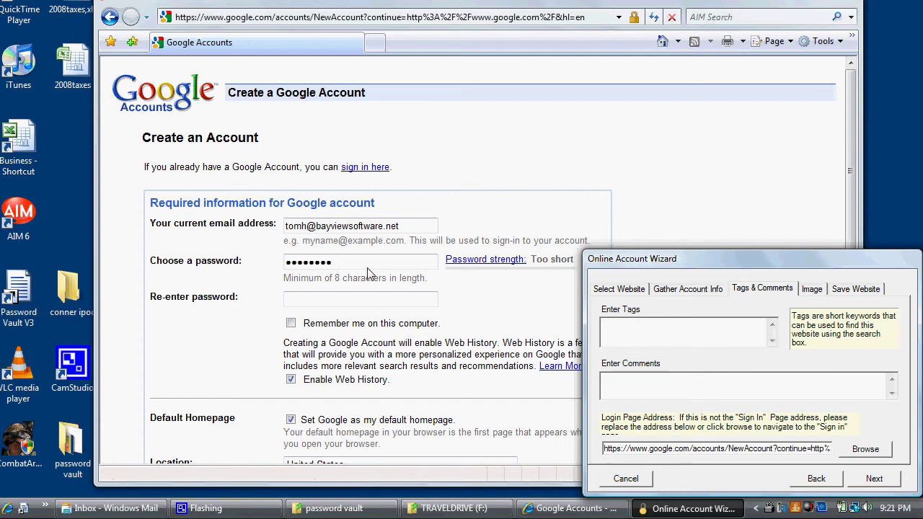
left_click(337, 261)
left_click_drag(337, 261, 288, 261)
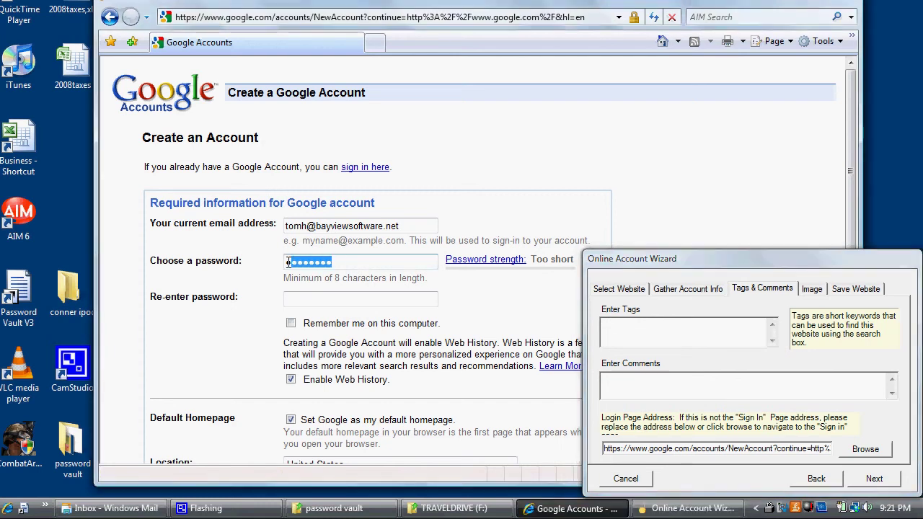
Step: Tag the vault entry 'search maps calendar' and advance to the image step
left_click(628, 333)
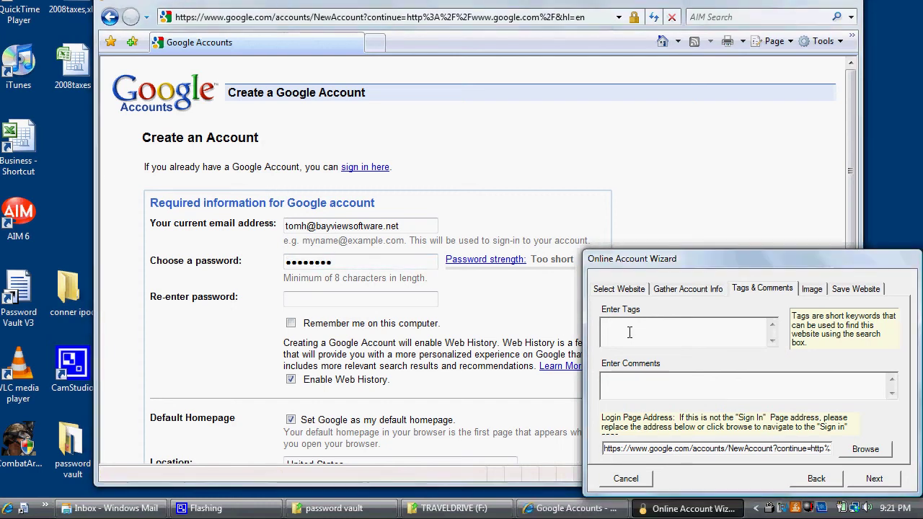
type("search ")
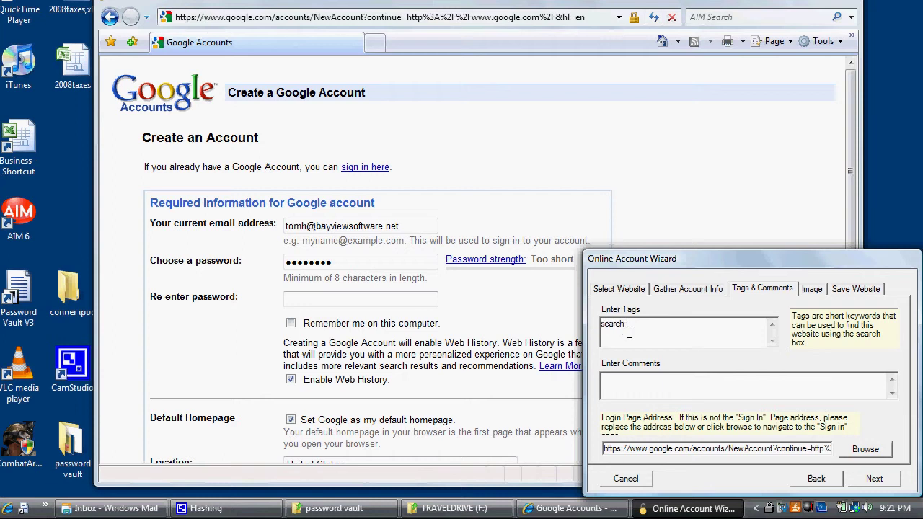
type("maps ca")
type("lendar")
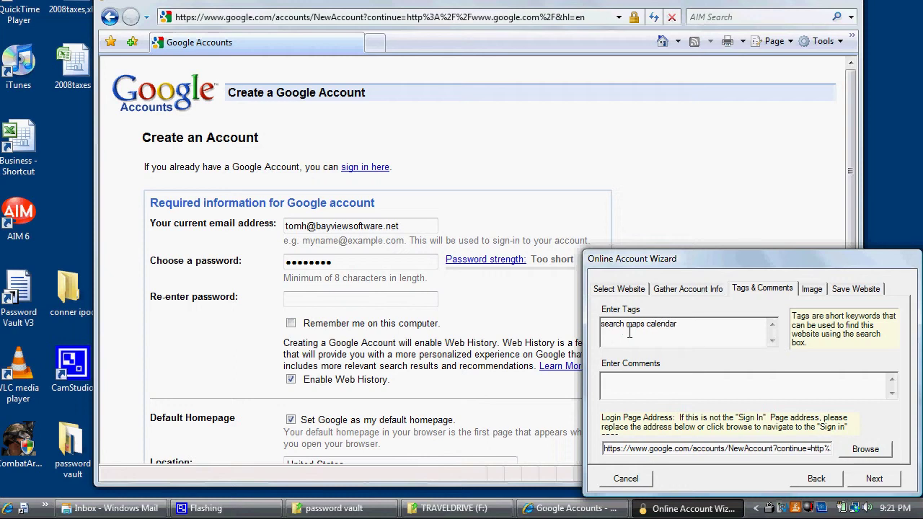
left_click(876, 479)
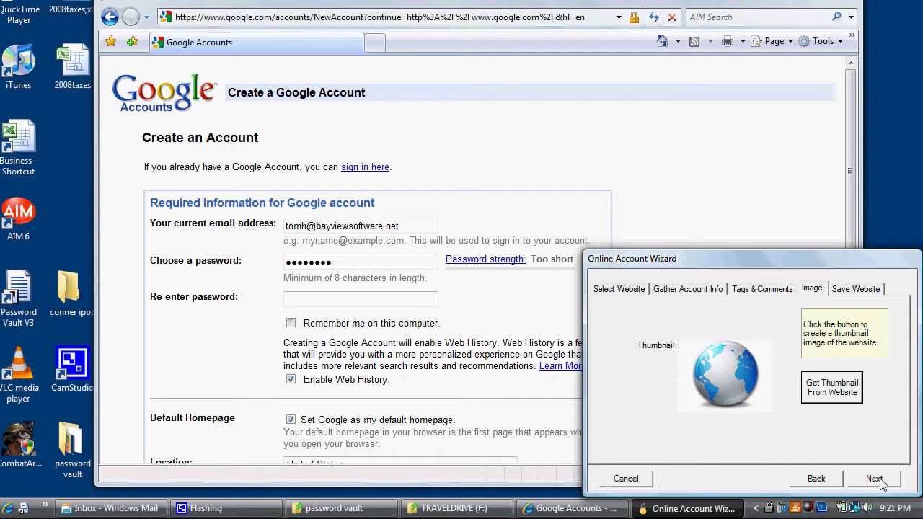
Step: Describe the entry as 'my new google account', file it under Other, and finish saving
left_click(877, 479)
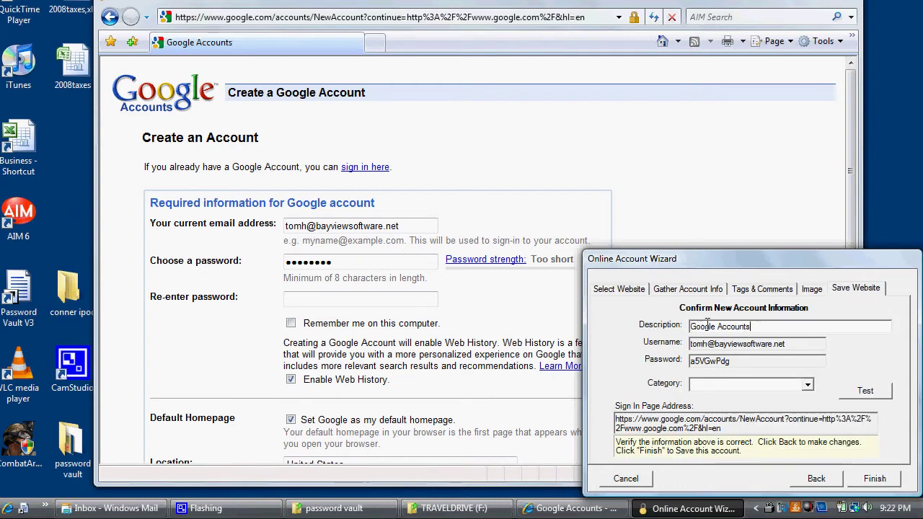
left_click_drag(754, 326, 642, 324)
type("m")
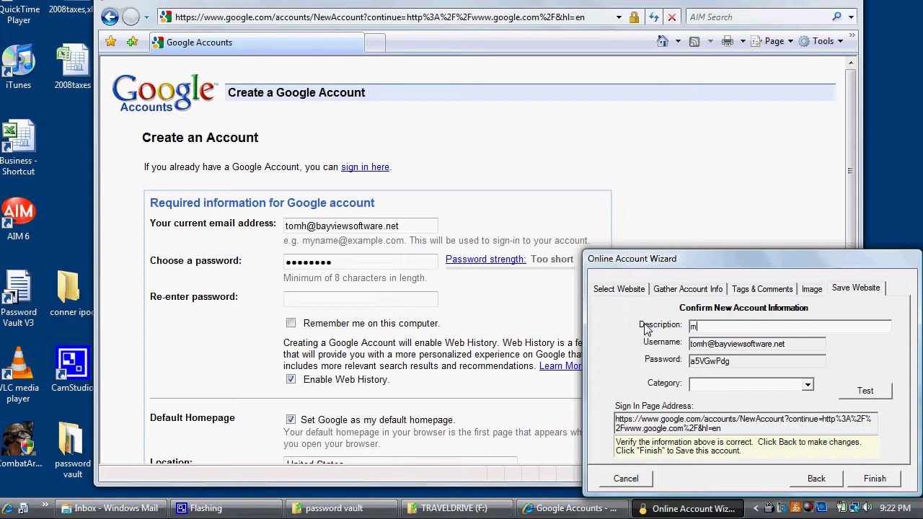
type("y new go")
type("ogle account")
left_click(808, 386)
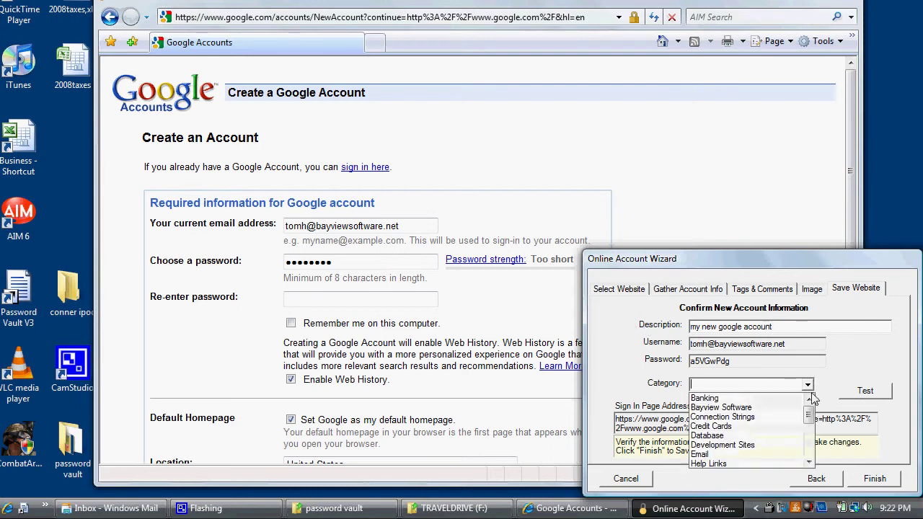
left_click_drag(807, 420, 819, 445)
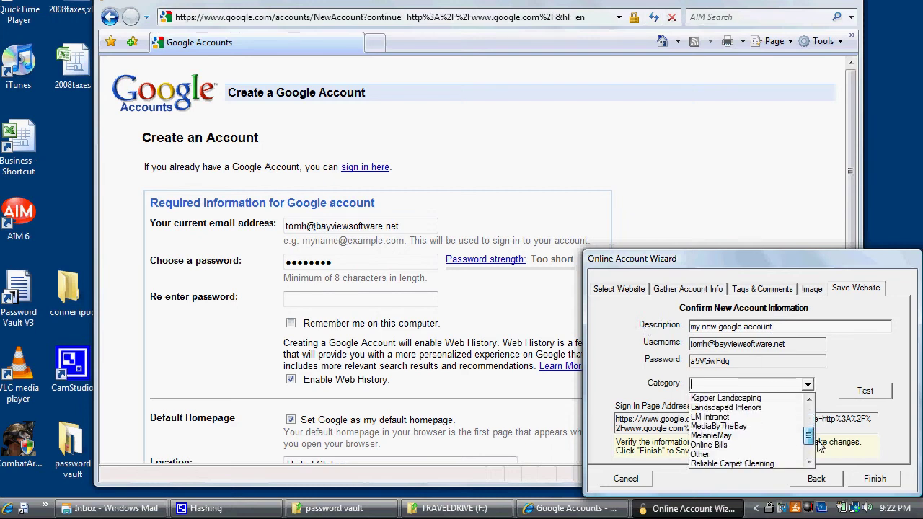
left_click(725, 436)
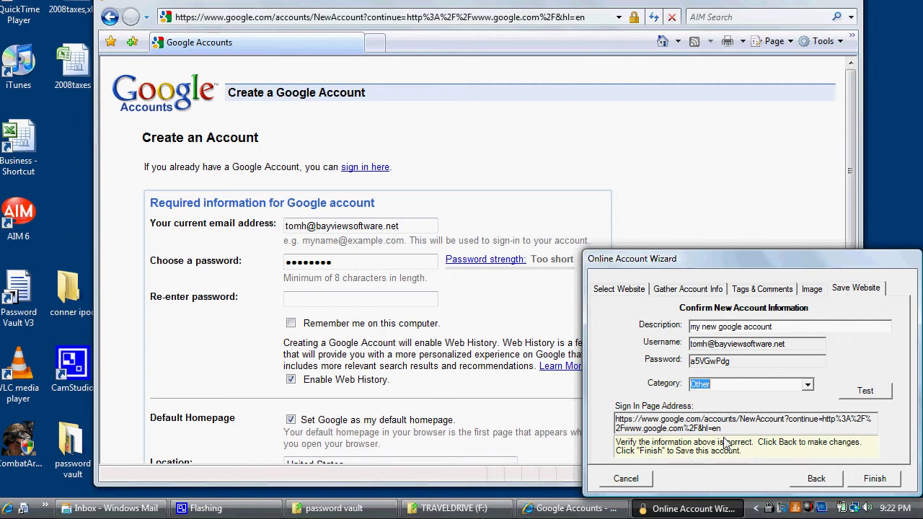
left_click(865, 484)
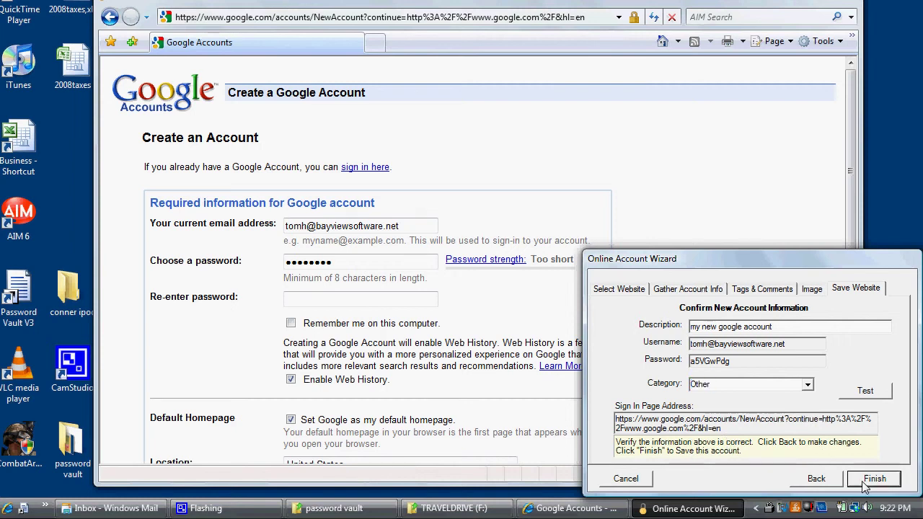
left_click(865, 485)
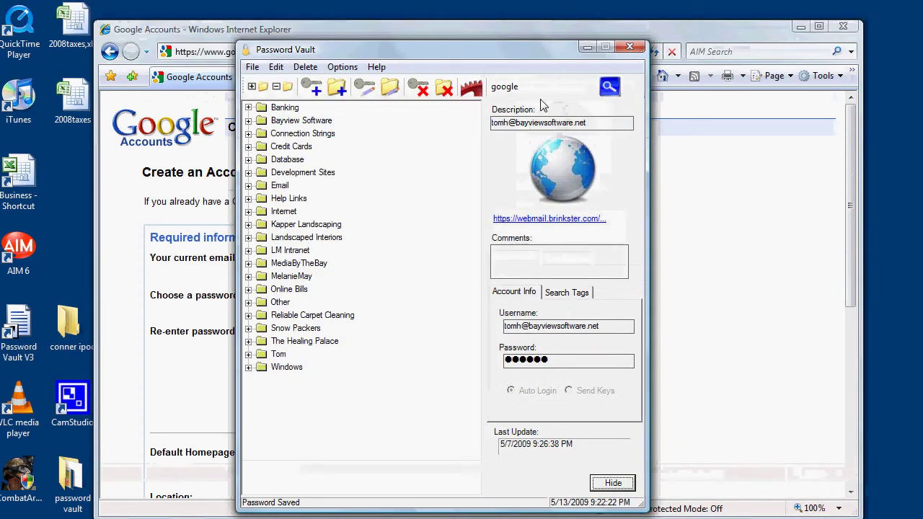
Step: Search the vault for 'google' and show the 'my new google account' entry's details
left_click(609, 87)
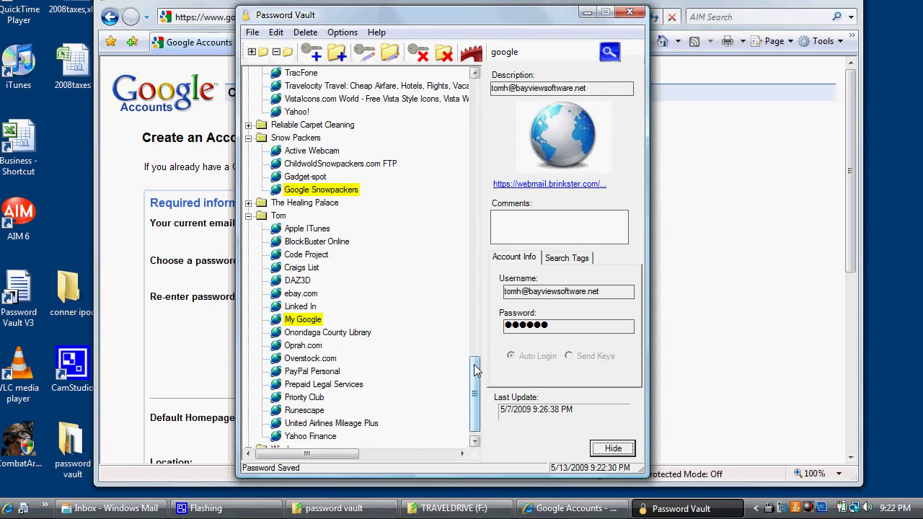
left_click_drag(474, 403, 487, 281)
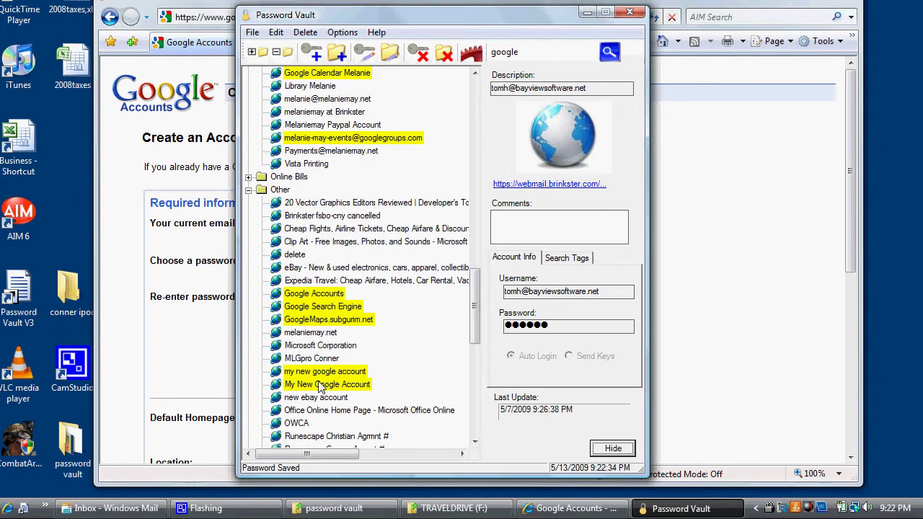
left_click(326, 372)
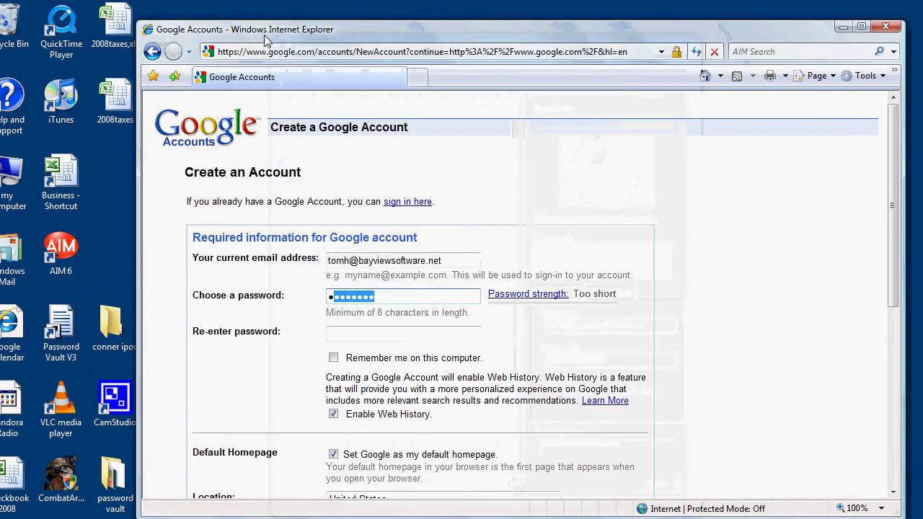
Step: Paste the same password into the Re-enter password field
left_click(364, 334)
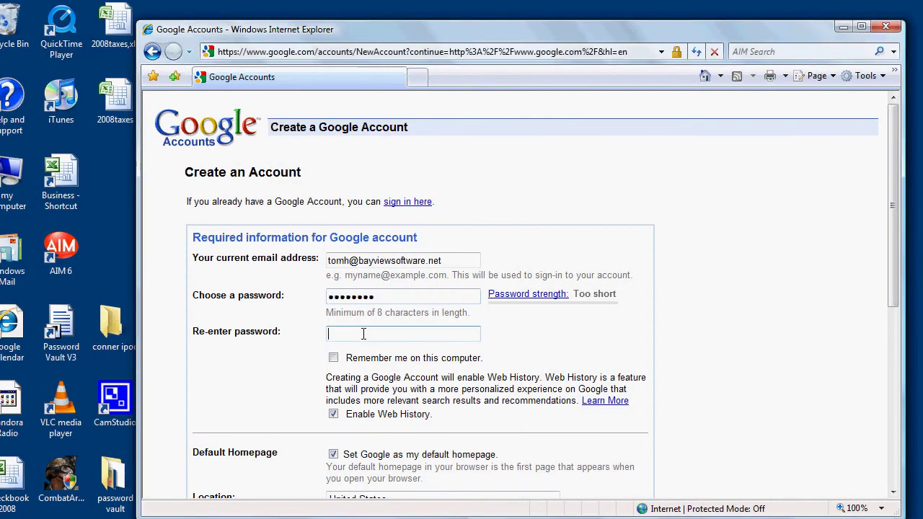
right_click(363, 333)
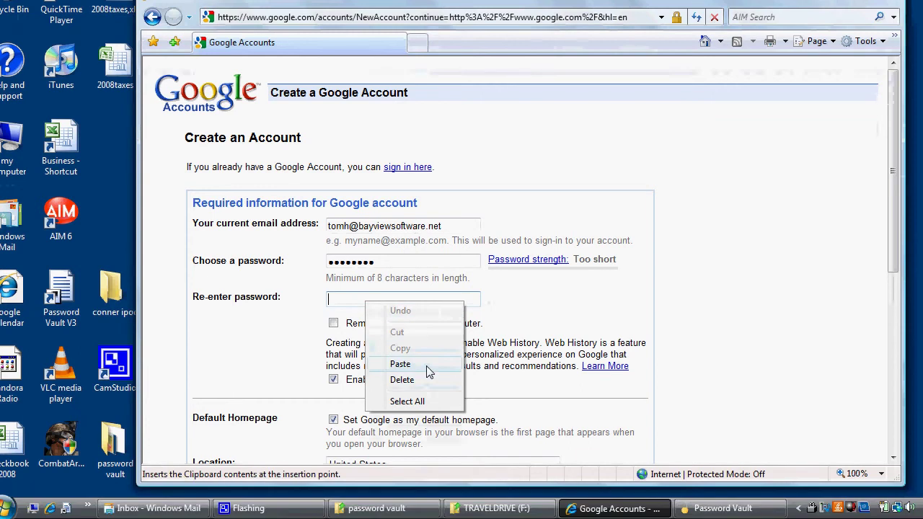
left_click(426, 366)
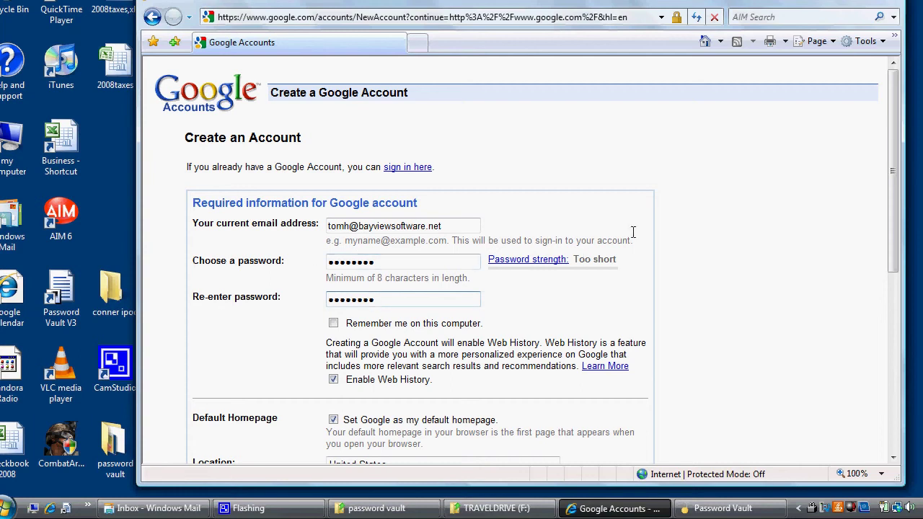
Step: Scroll through the rest of the signup form, then close the browser window
left_click(664, 223)
scroll(664, 222, "down", 2)
scroll(620, 245, "down", 2)
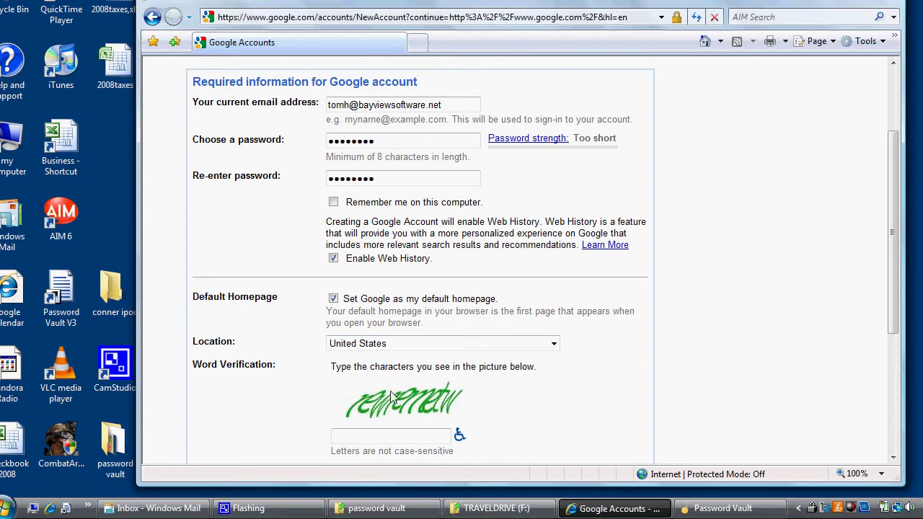
scroll(389, 400, "down", 3)
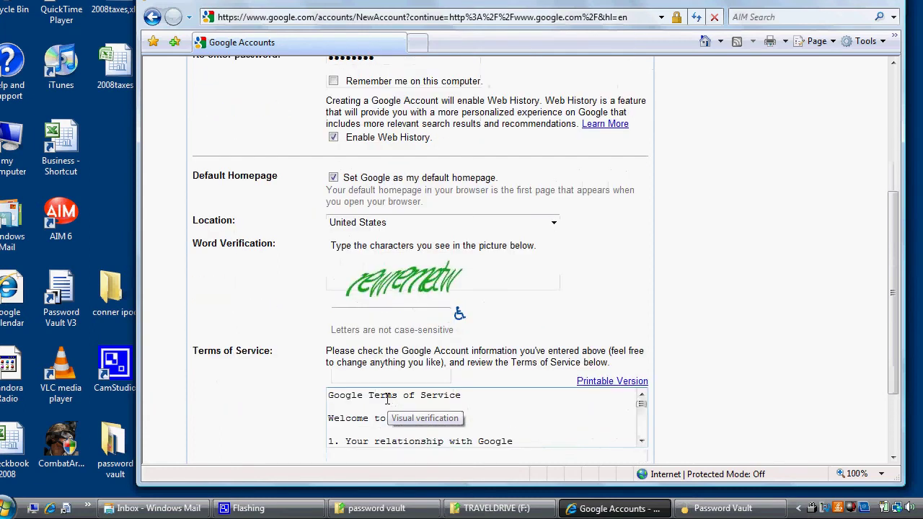
scroll(387, 400, "down", 1)
scroll(284, 414, "down", 2)
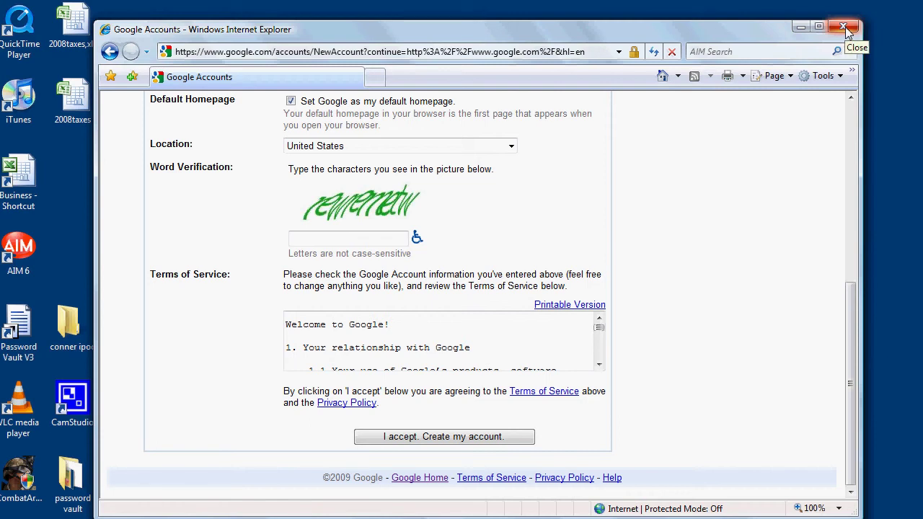
left_click(844, 29)
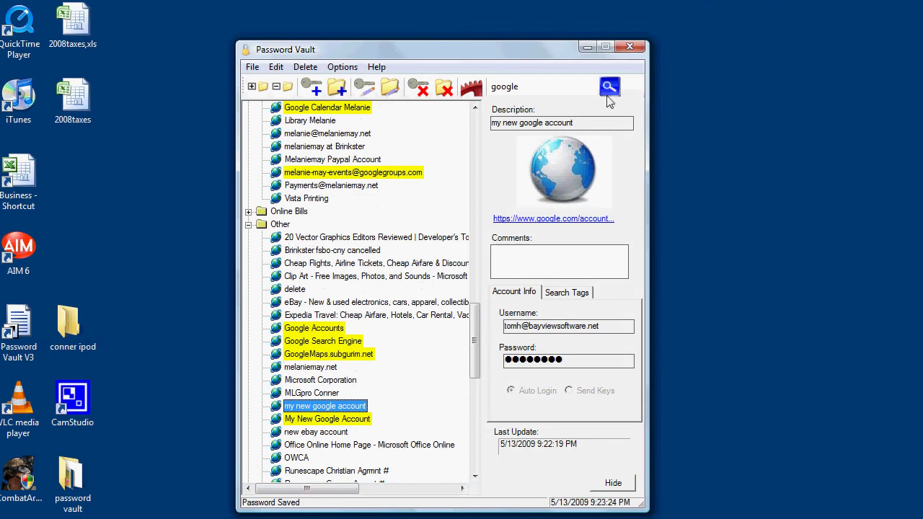
Step: Launch the Google Account Bayview Software entry's site for auto-login, then hide the vault
left_click(280, 84)
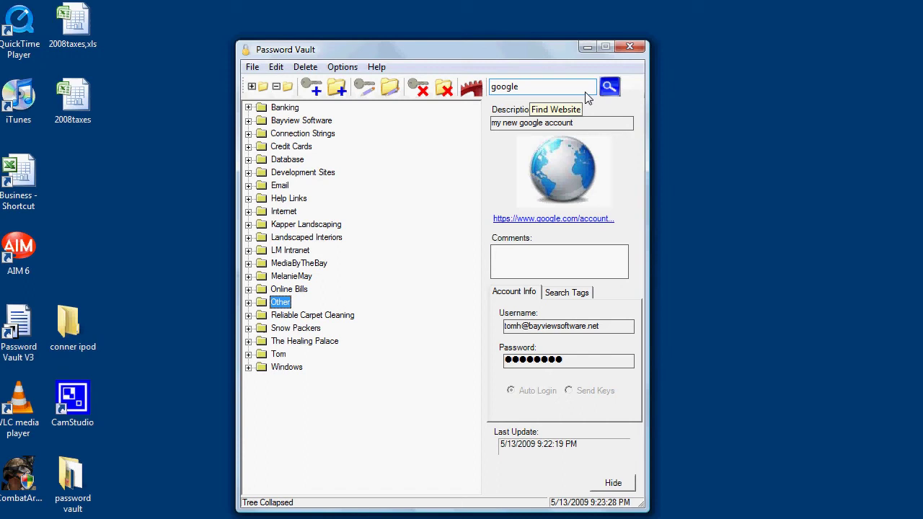
left_click(609, 86)
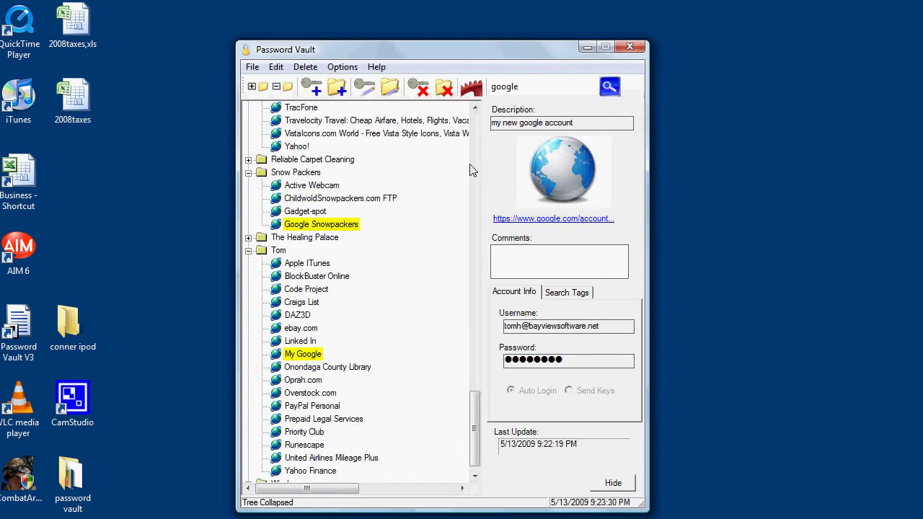
left_click(475, 132)
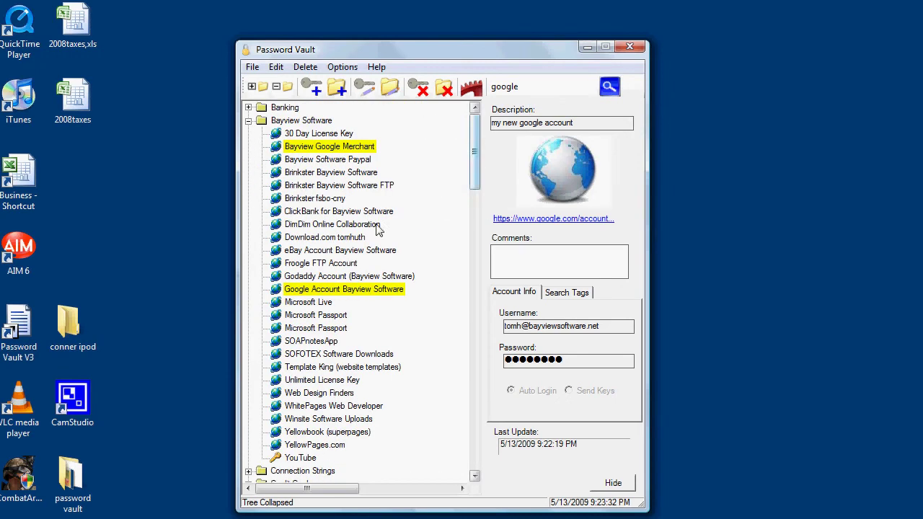
left_click(317, 292)
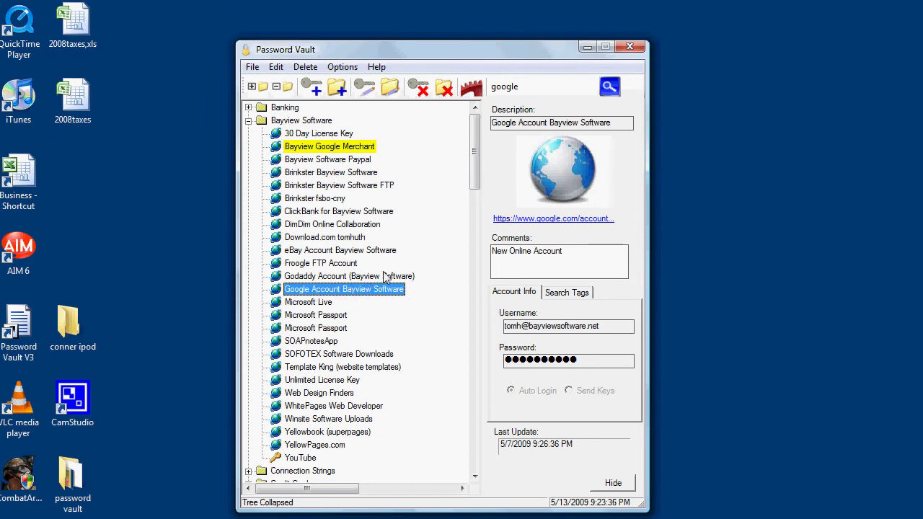
left_click(562, 220)
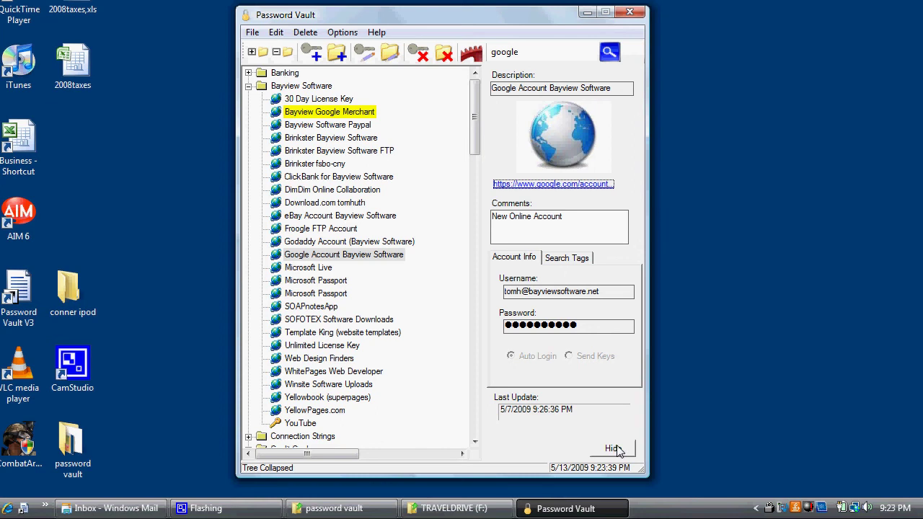
left_click(617, 449)
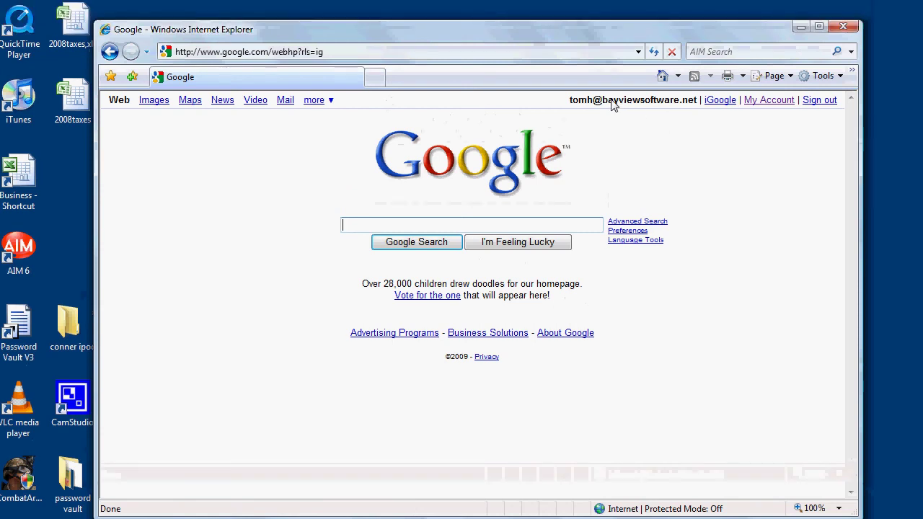
Step: Open Google's My Account page from the signed-in homepage
left_click(768, 105)
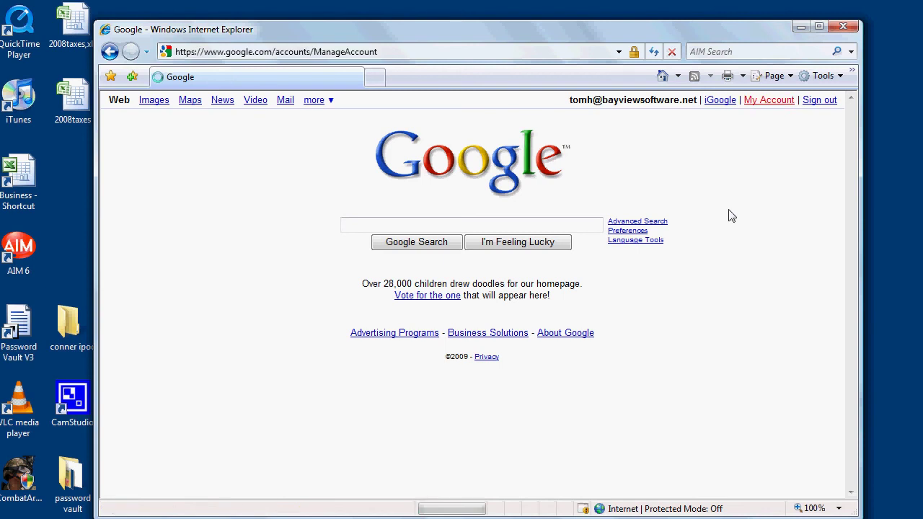